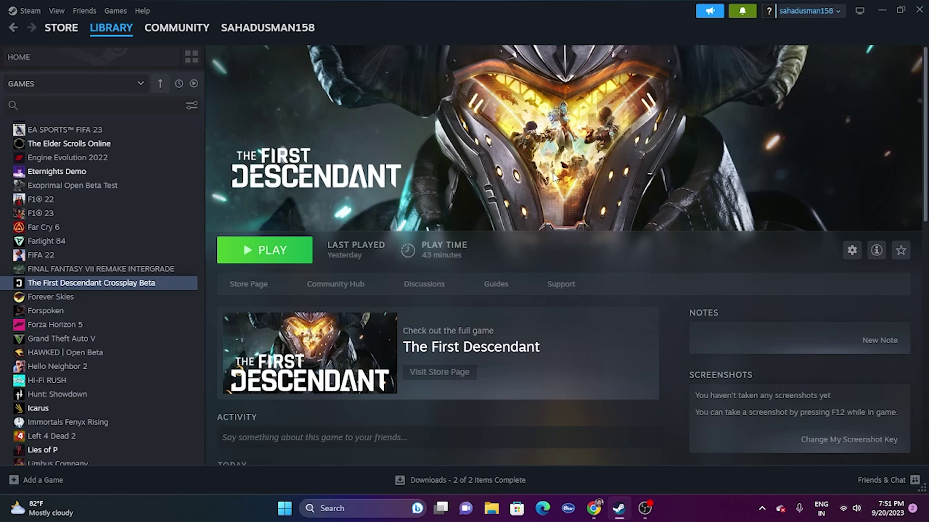
# Bring up the computer's power options to see the Restart choice, and dismiss them.
pyautogui.click(284, 509)
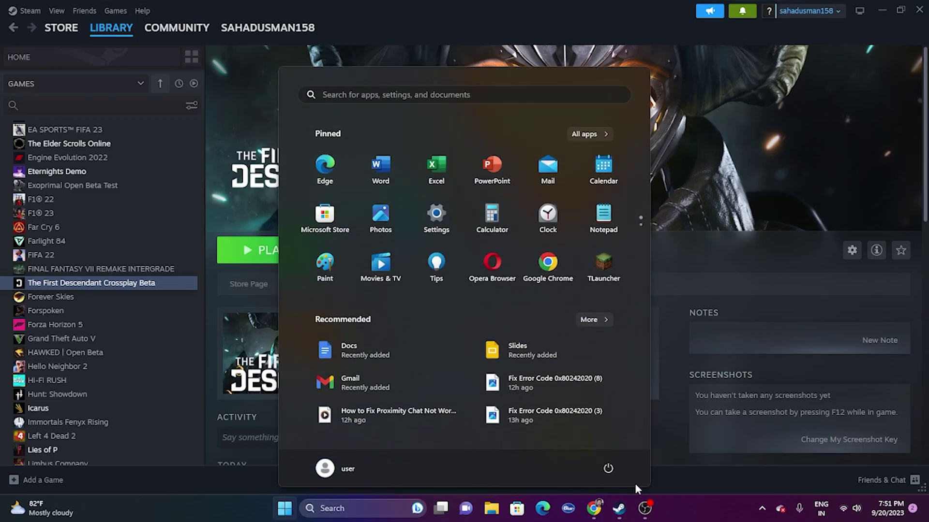
pyautogui.click(610, 470)
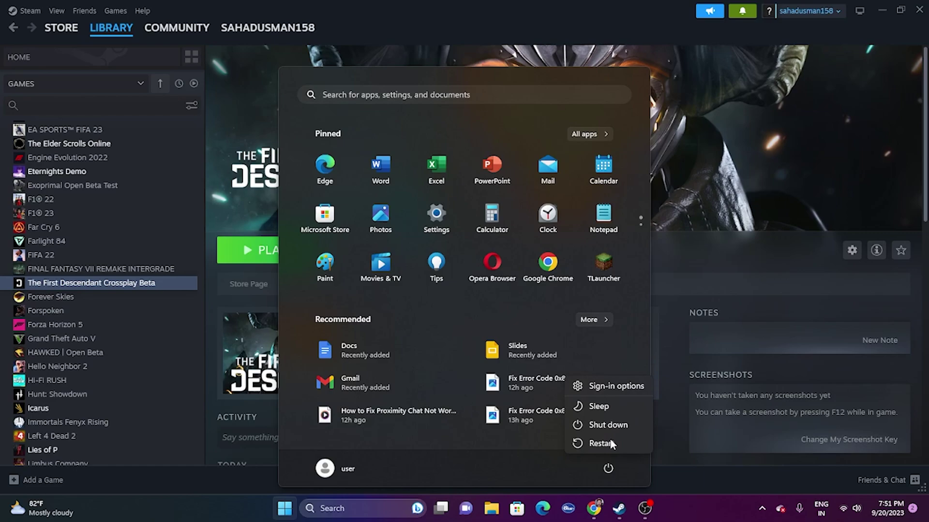
pyautogui.click(674, 504)
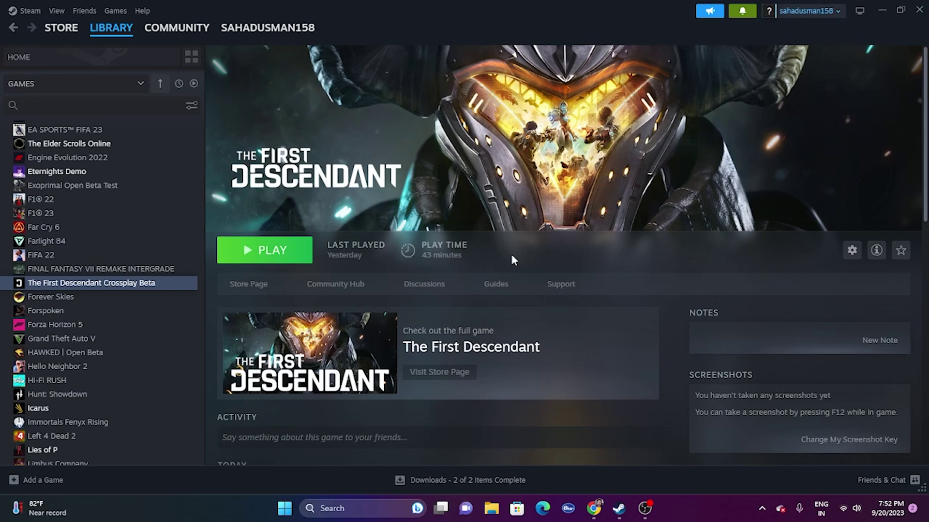
# Lower the system volume to its minimum and close the quick settings.
pyautogui.click(856, 509)
pyautogui.moveTo(819, 440); pyautogui.dragTo(753, 452)
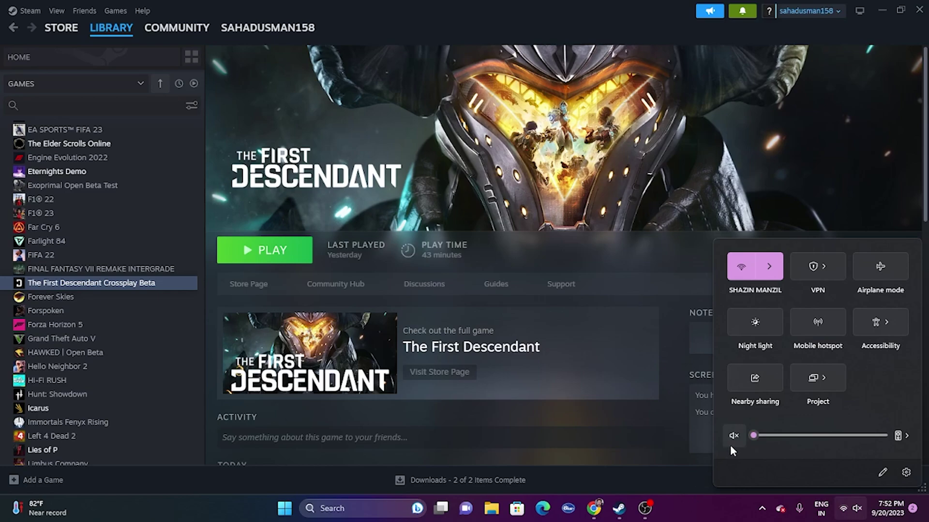
pyautogui.click(702, 507)
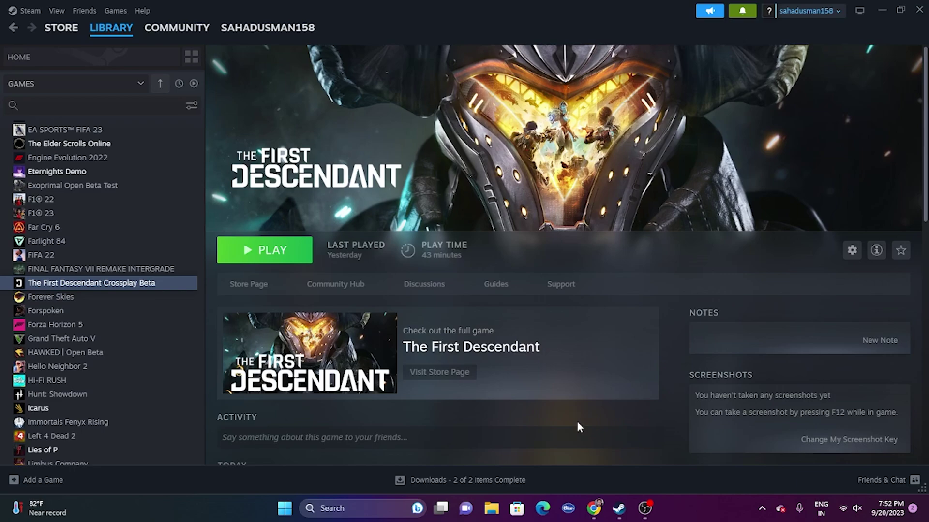
# Raise the system volume to the maximum and close the quick settings.
pyautogui.click(850, 508)
pyautogui.moveTo(753, 435); pyautogui.dragTo(888, 438)
pyautogui.click(716, 514)
# Review the output and input devices in the Windows Sound settings, checking which speakers and microphone are selected, and close Settings.
pyautogui.click(857, 509)
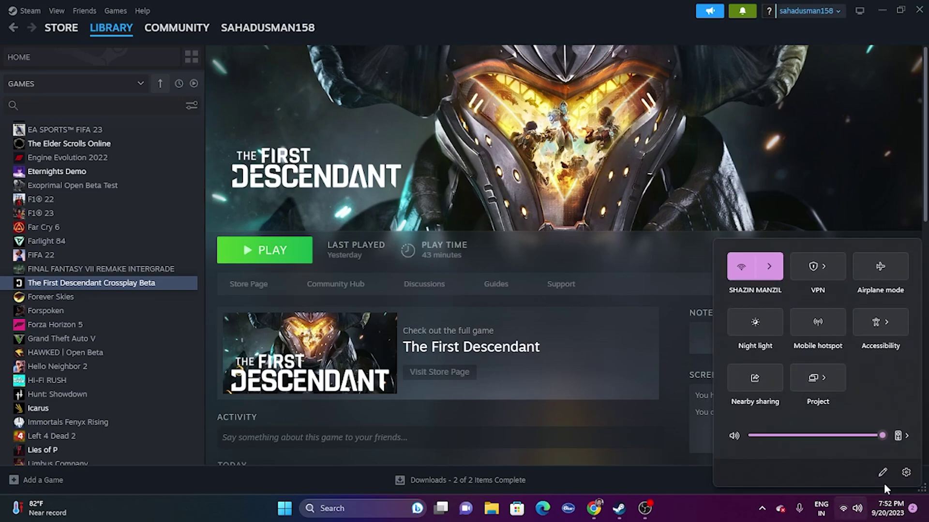
pyautogui.click(902, 471)
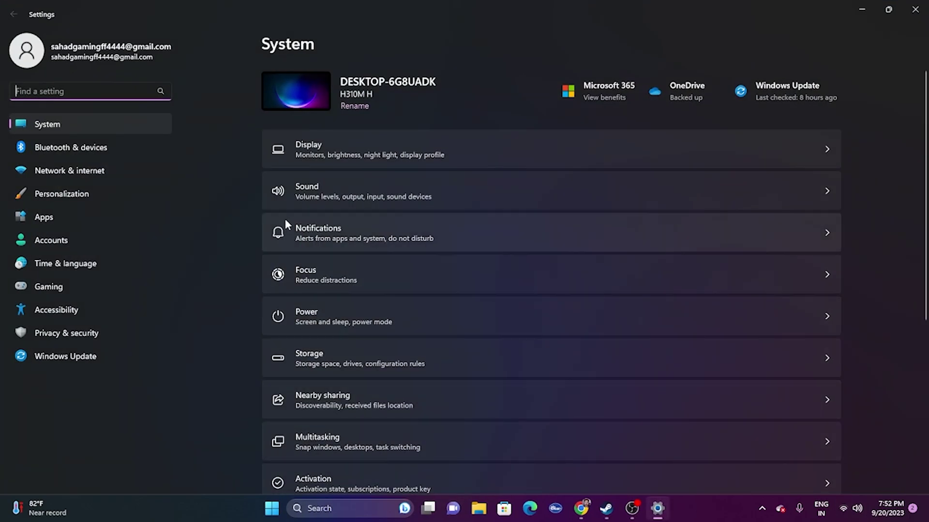
pyautogui.click(293, 192)
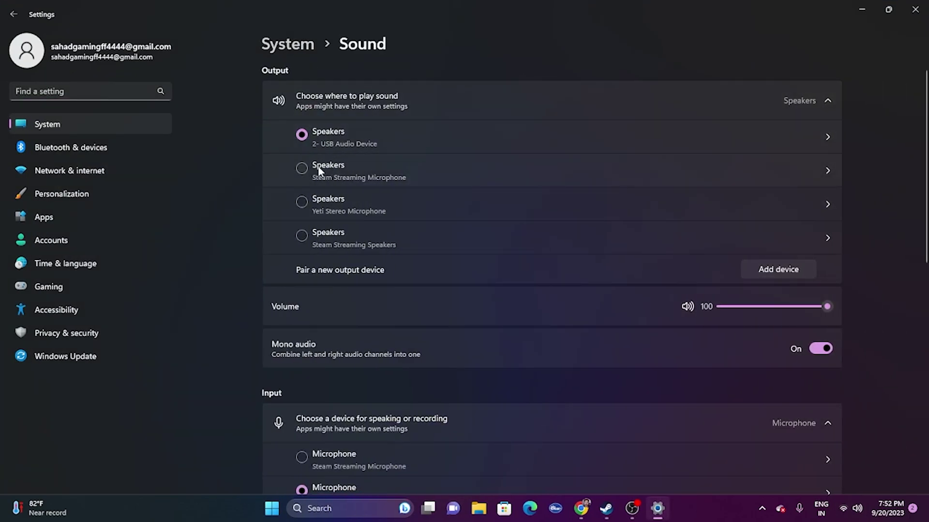
pyautogui.scroll(-3, 386, 150)
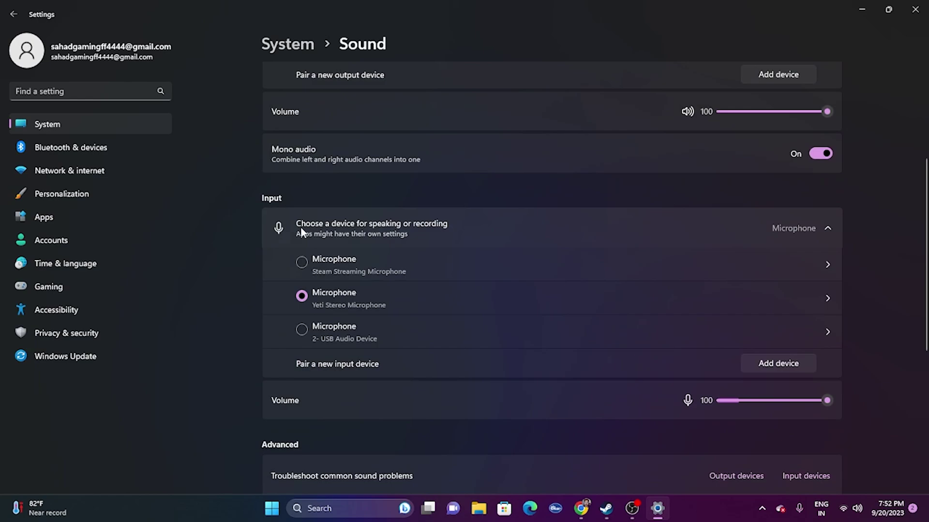
pyautogui.scroll(3, 415, 323)
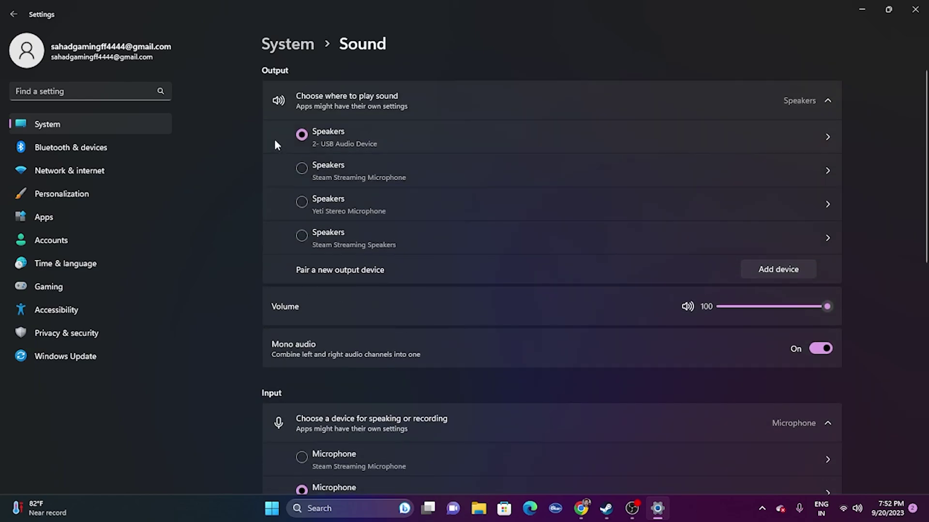
pyautogui.scroll(-4, 394, 209)
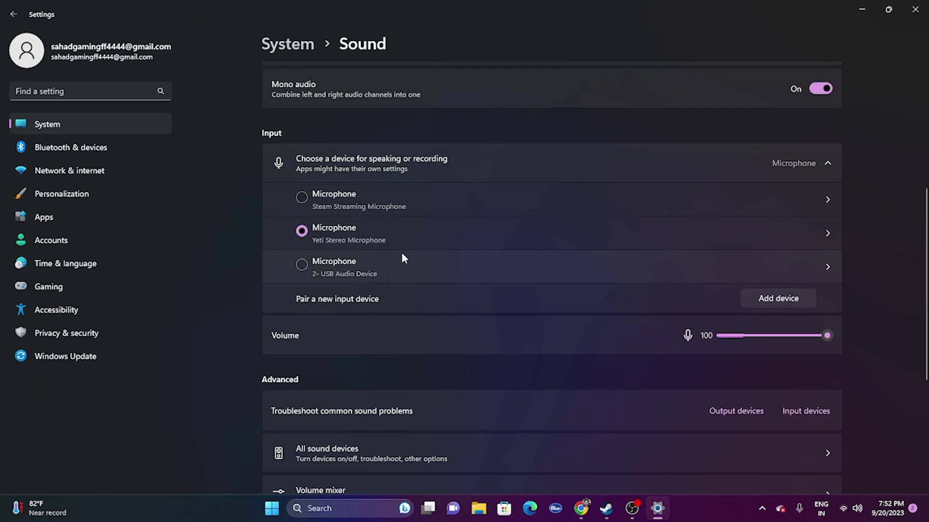
pyautogui.scroll(2, 402, 252)
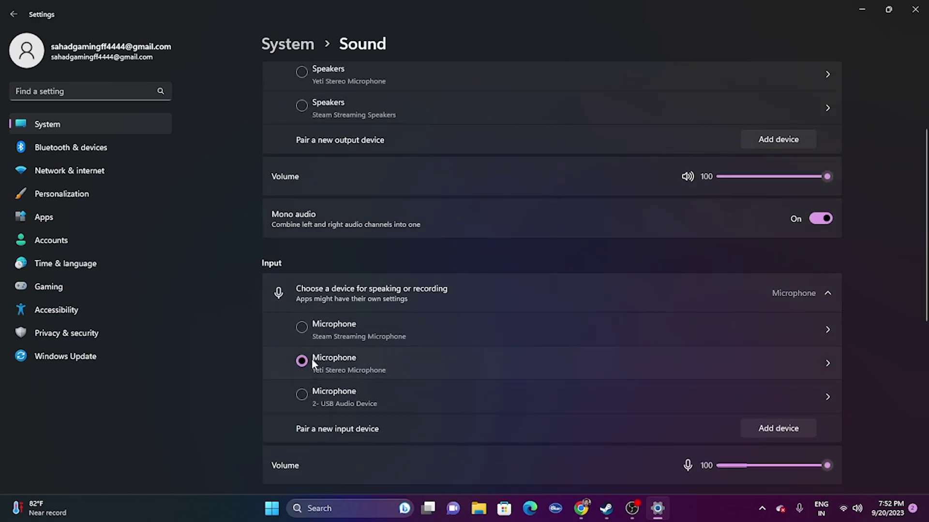
pyautogui.scroll(2, 327, 362)
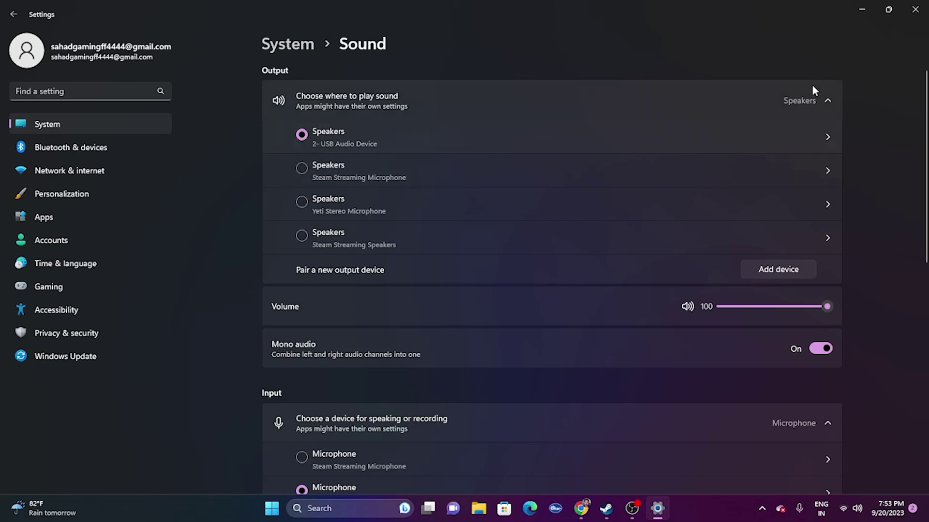
pyautogui.click(912, 11)
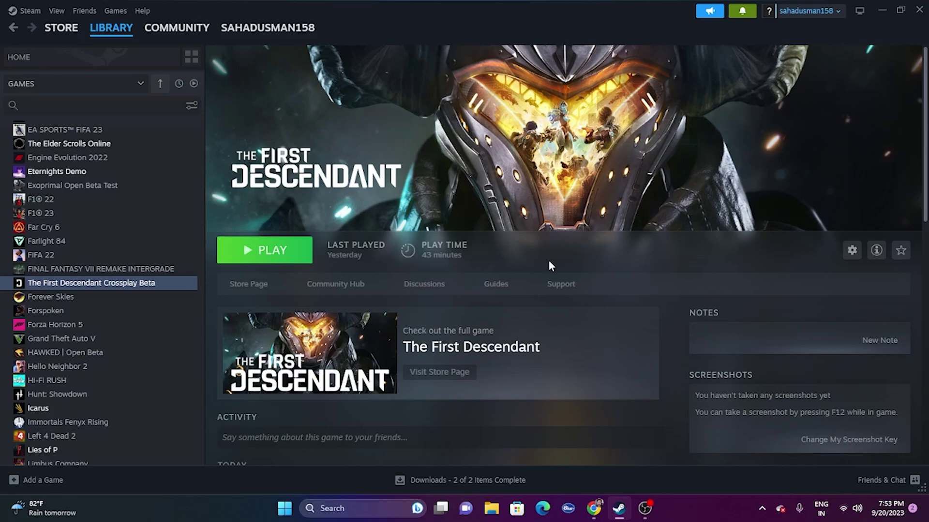
# Minimize Steam and open the Sound dialog from the Hardware and Sound section of Control Panel.
pyautogui.click(881, 11)
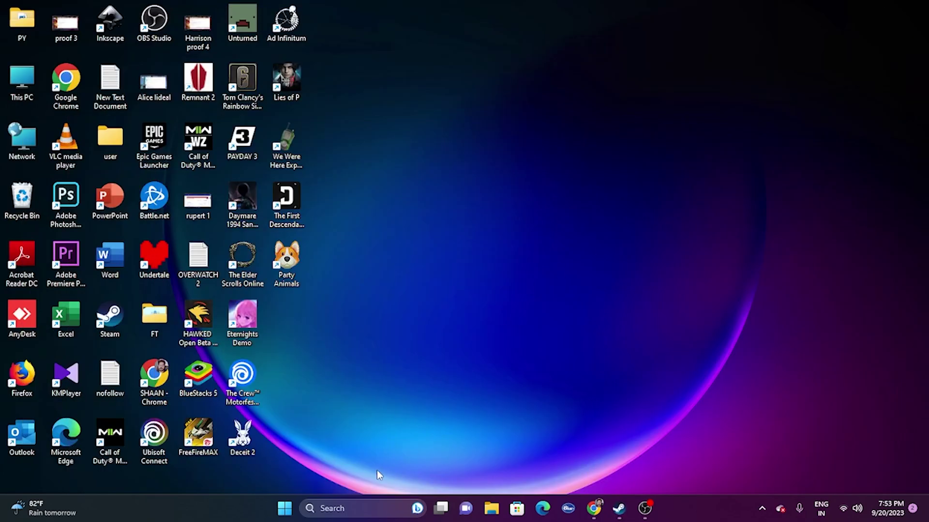
pyautogui.click(359, 505)
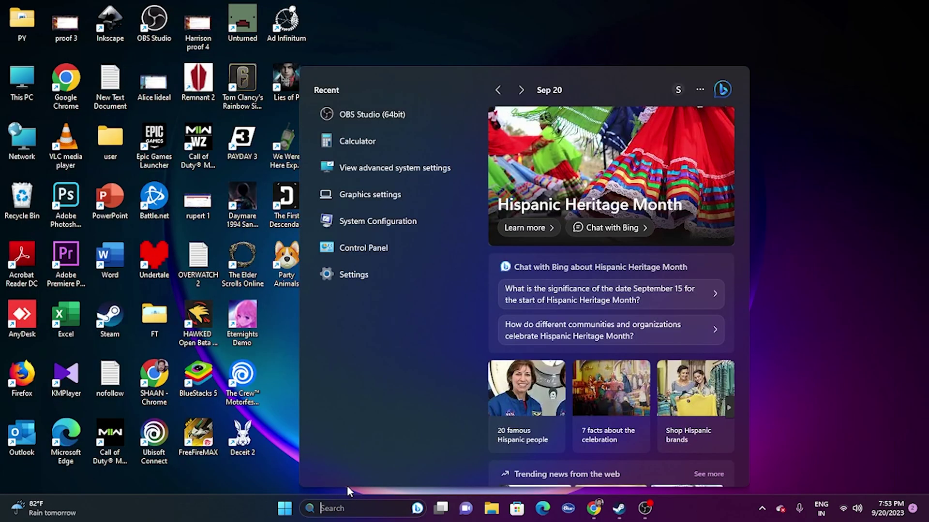
pyautogui.click(365, 247)
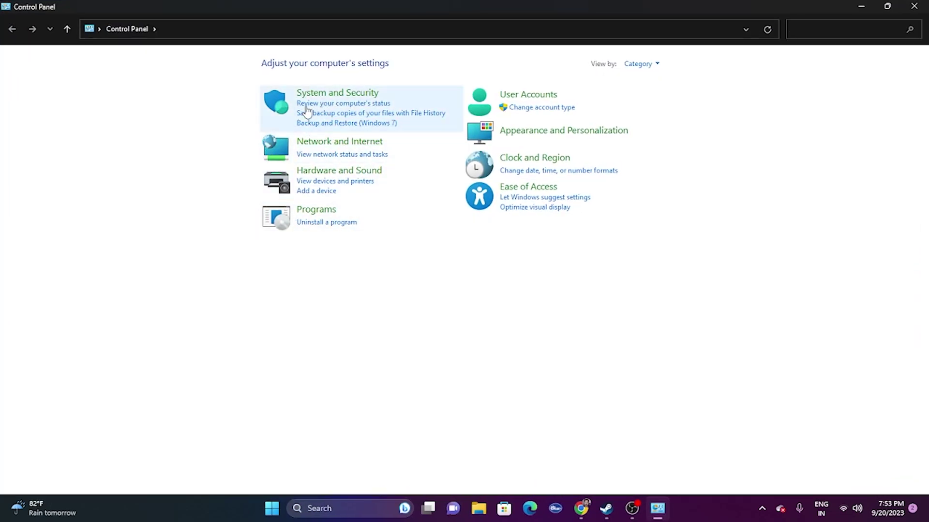
pyautogui.click(331, 171)
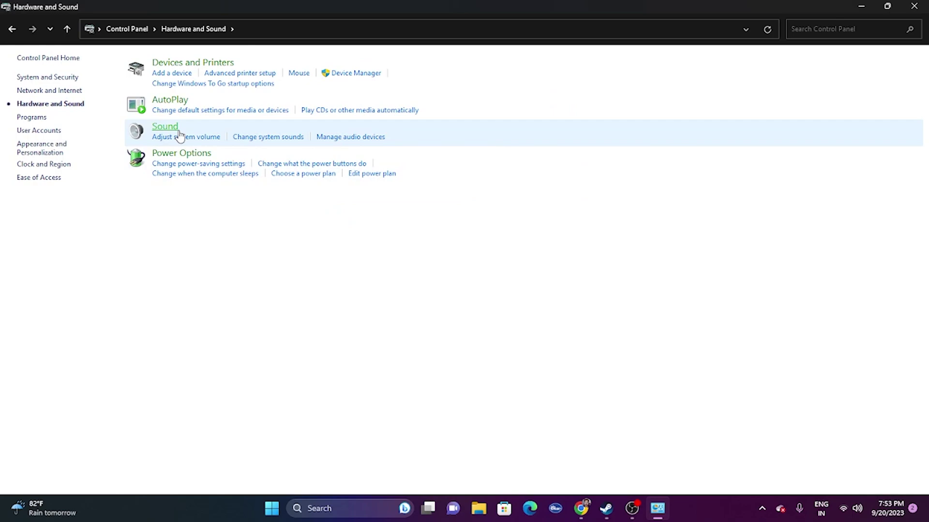
pyautogui.click(178, 132)
# Open the properties of the default playback speakers, 2- USB Audio Device.
pyautogui.scroll(-1, 162, 225)
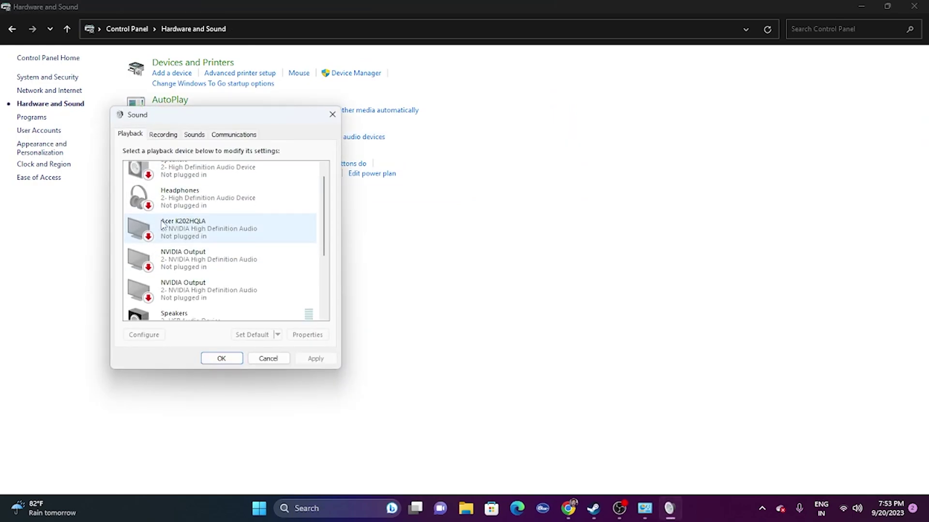
pyautogui.scroll(-1, 162, 225)
pyautogui.click(182, 295)
pyautogui.rightClick(183, 296)
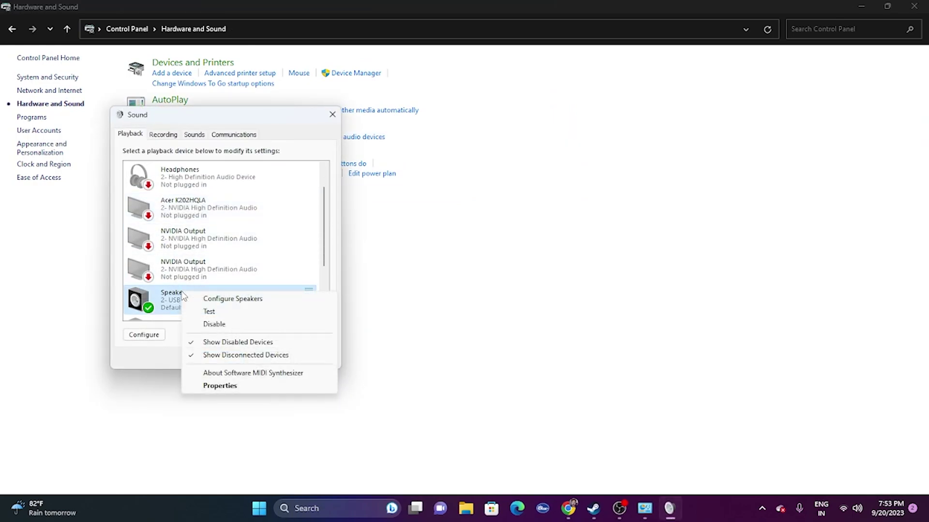
pyautogui.click(219, 385)
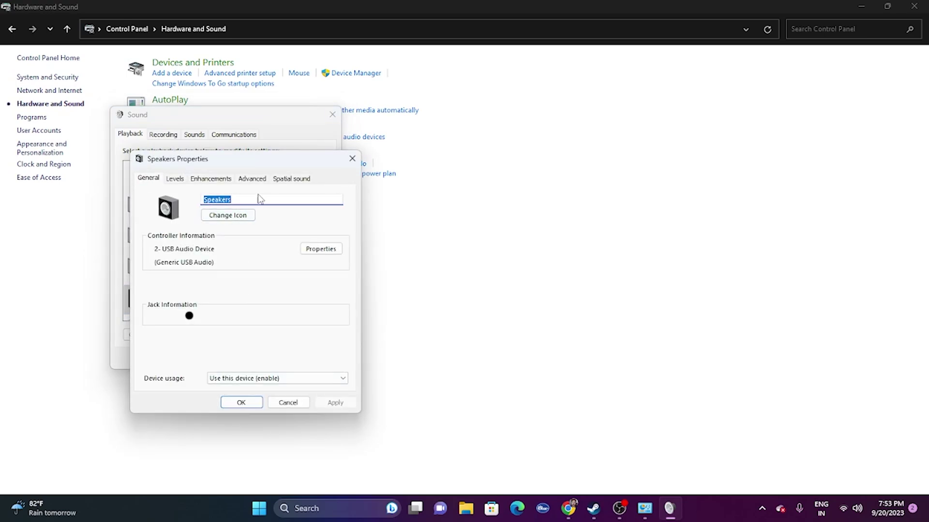
# Check the sample rate and bit depth options offered as the speakers' default format.
pyautogui.click(251, 179)
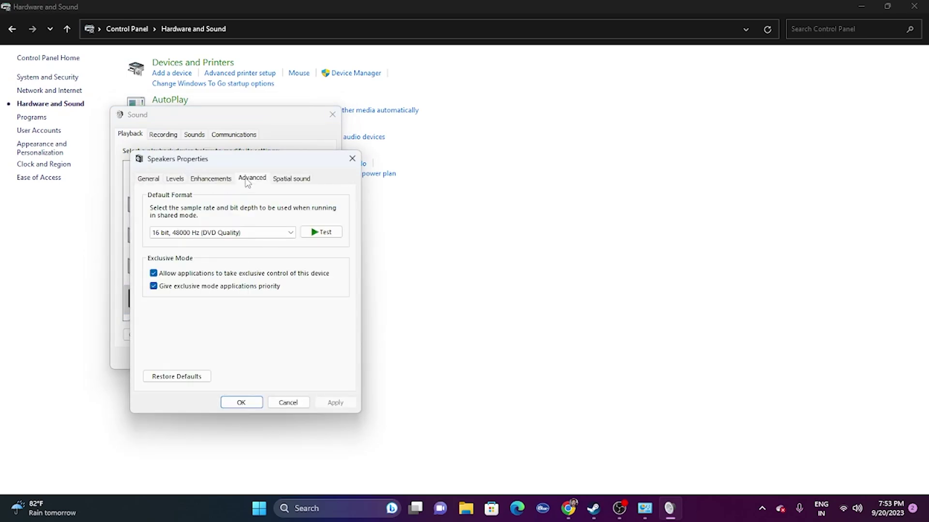
pyautogui.click(245, 233)
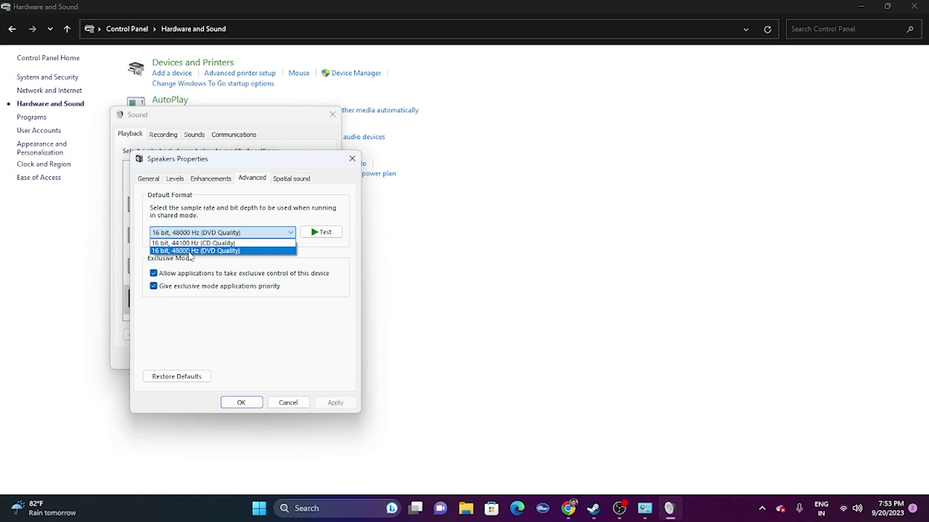
pyautogui.click(272, 334)
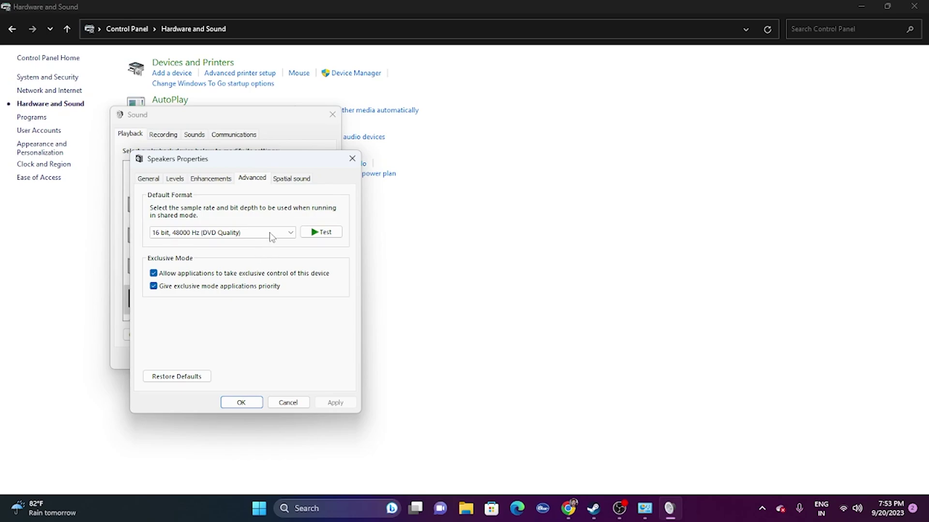
# Choose Off as the spatial sound format for the speakers.
pyautogui.click(284, 183)
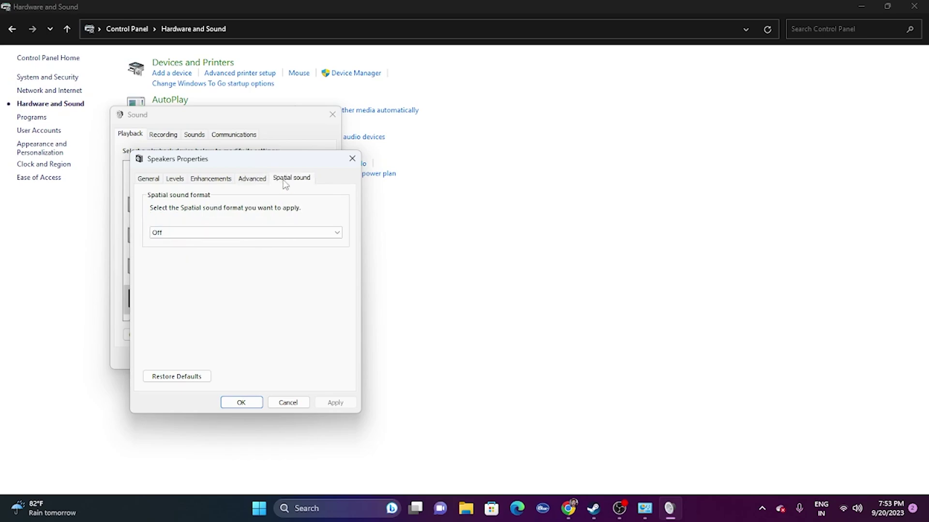
pyautogui.click(203, 234)
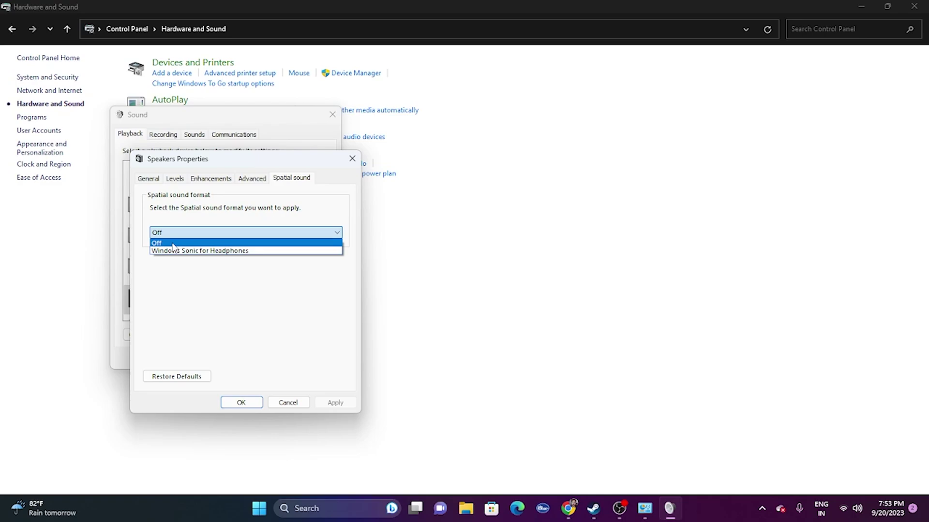
pyautogui.click(174, 244)
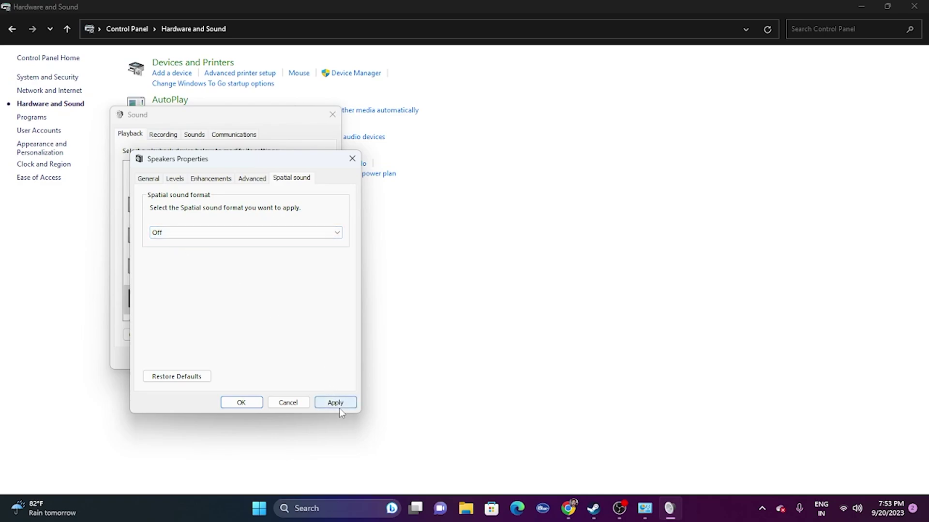
# Close the speaker properties, the Sound dialog and Control Panel, and switch back to Steam.
pyautogui.click(352, 159)
pyautogui.click(332, 114)
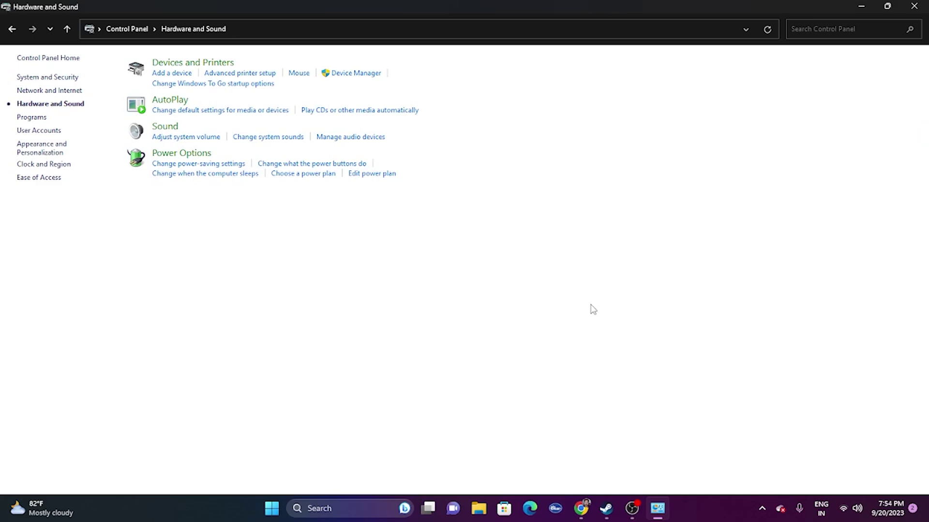
pyautogui.click(904, 11)
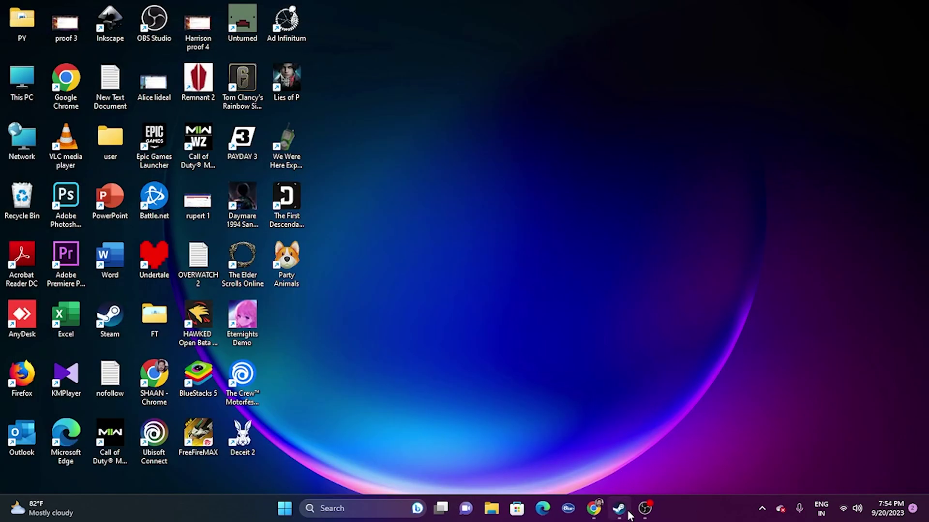
pyautogui.click(619, 507)
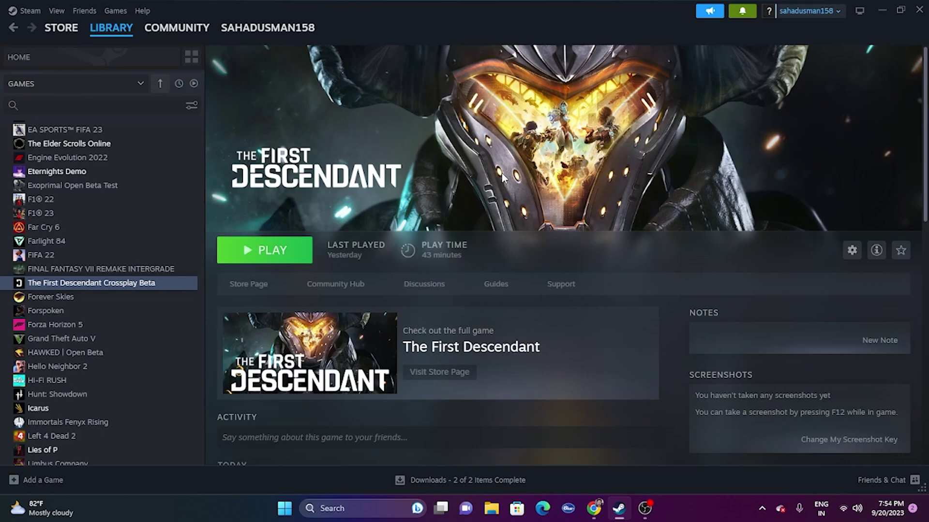
# Review the playback devices in Control Panel's Sound settings, and close the Sound dialog and Control Panel without changes.
pyautogui.click(373, 506)
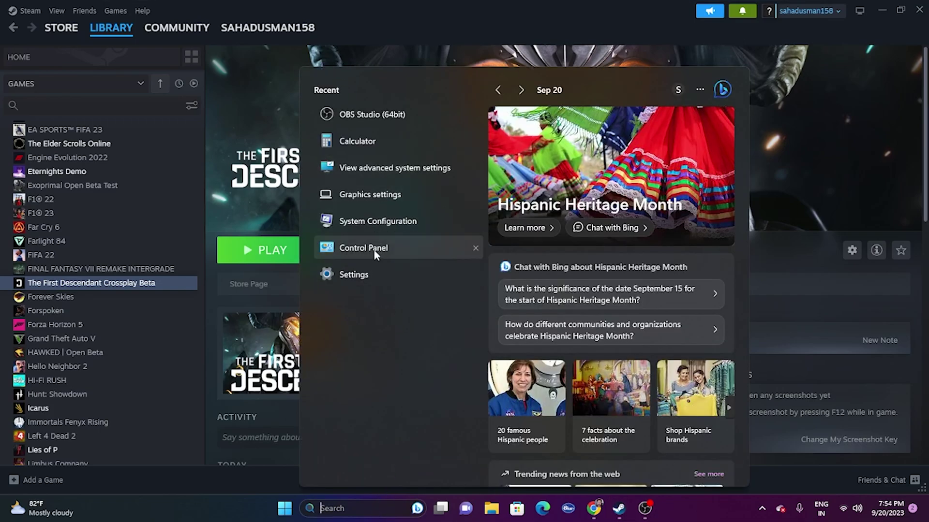
pyautogui.click(375, 253)
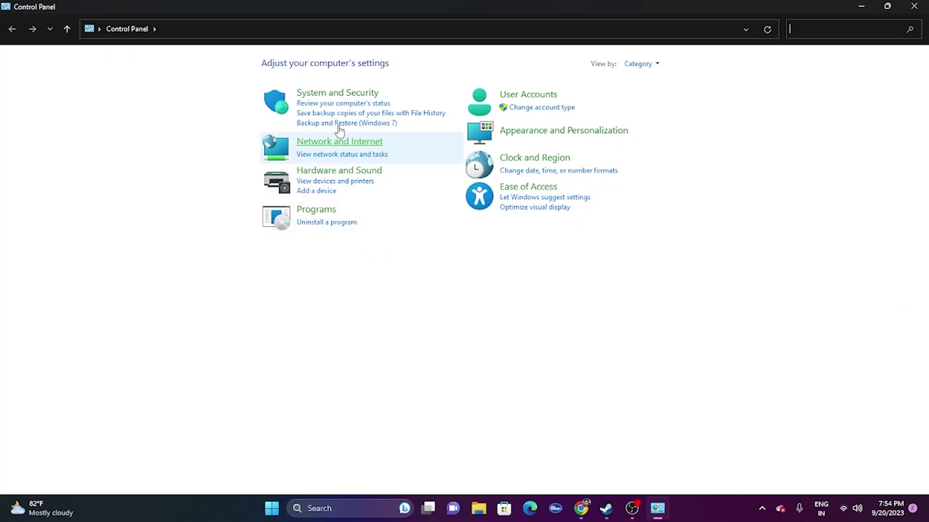
pyautogui.click(341, 171)
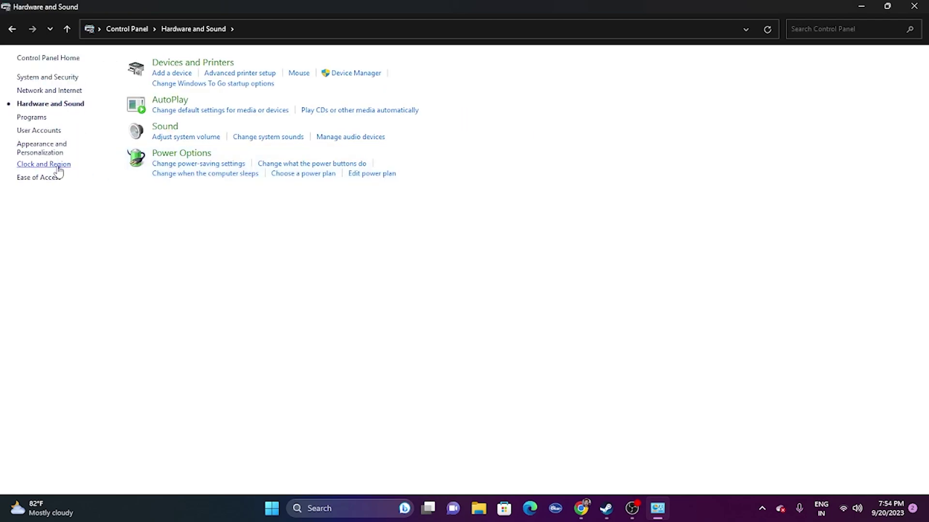
pyautogui.click(161, 128)
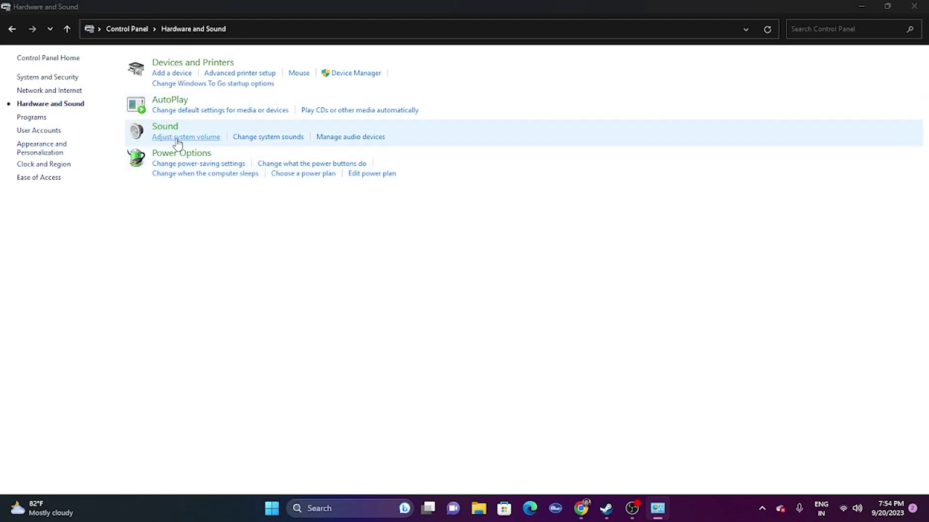
pyautogui.scroll(-2, 92, 143)
pyautogui.scroll(-1, 92, 144)
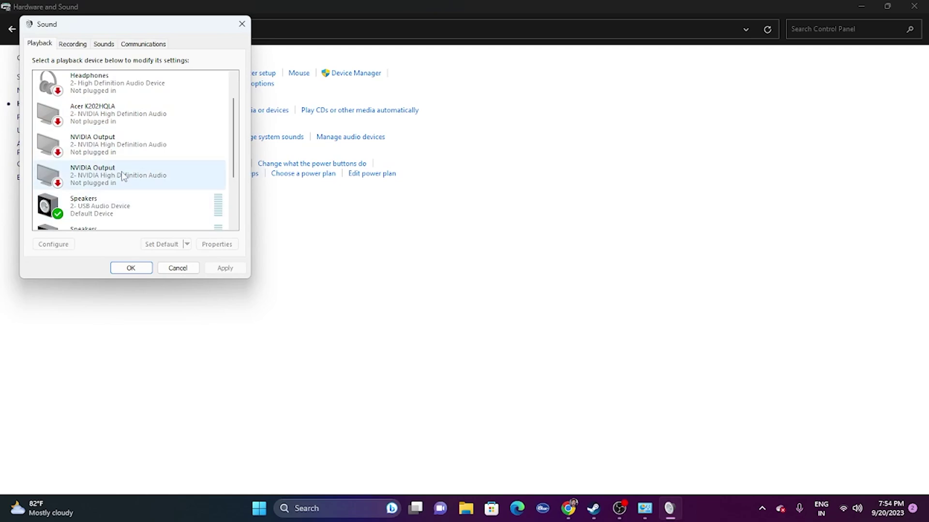
pyautogui.click(177, 269)
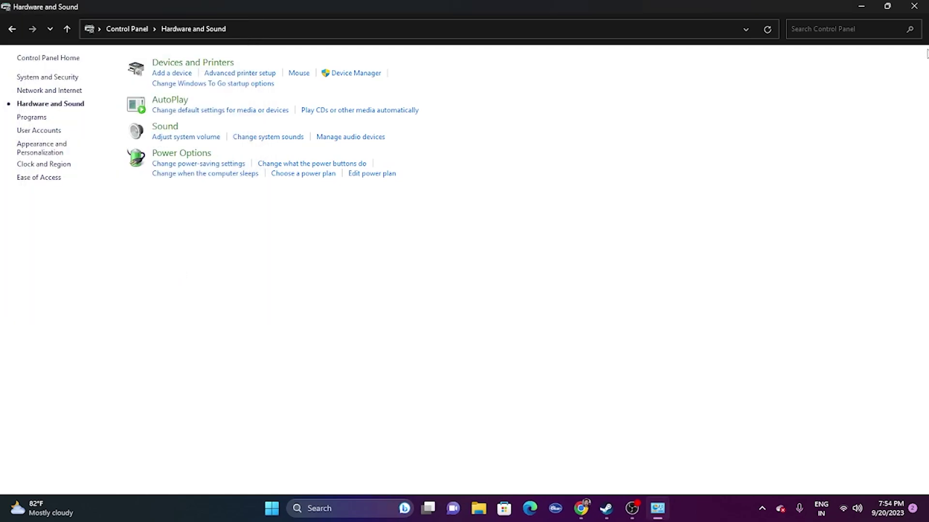
pyautogui.click(917, 5)
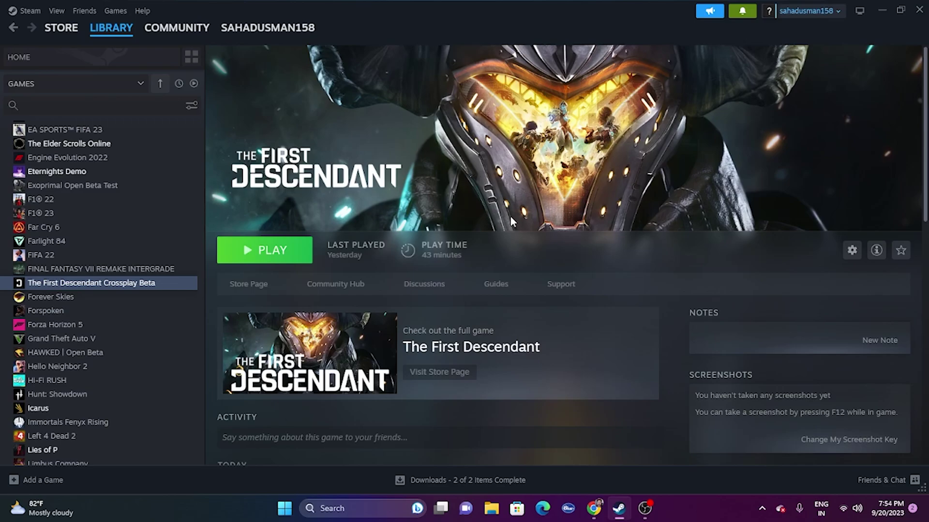
# Minimize Steam, open Device Manager and expand the Sound, video and game controllers category.
pyautogui.click(882, 11)
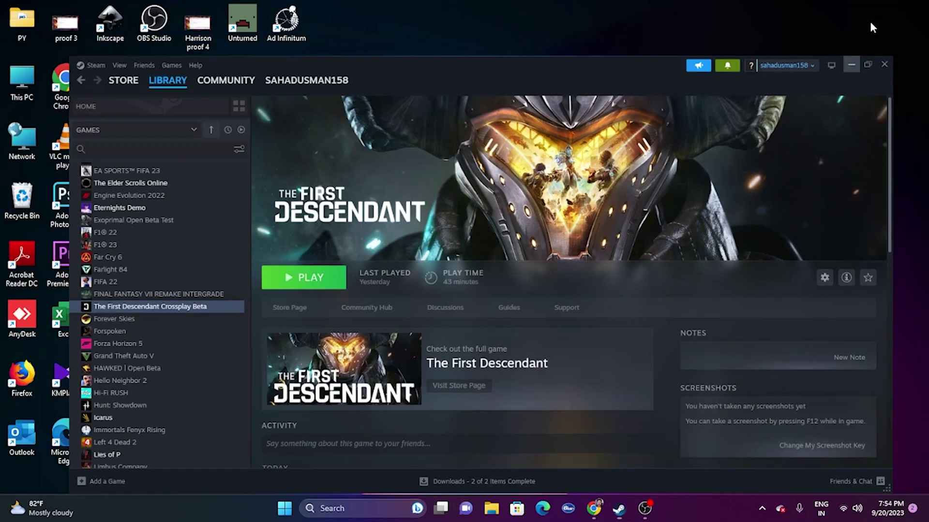
pyautogui.rightClick(284, 511)
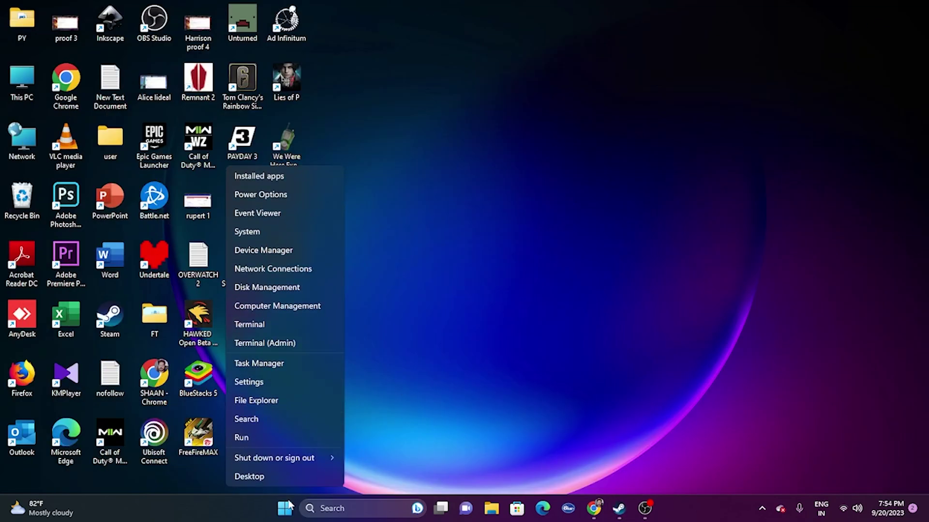
pyautogui.click(264, 249)
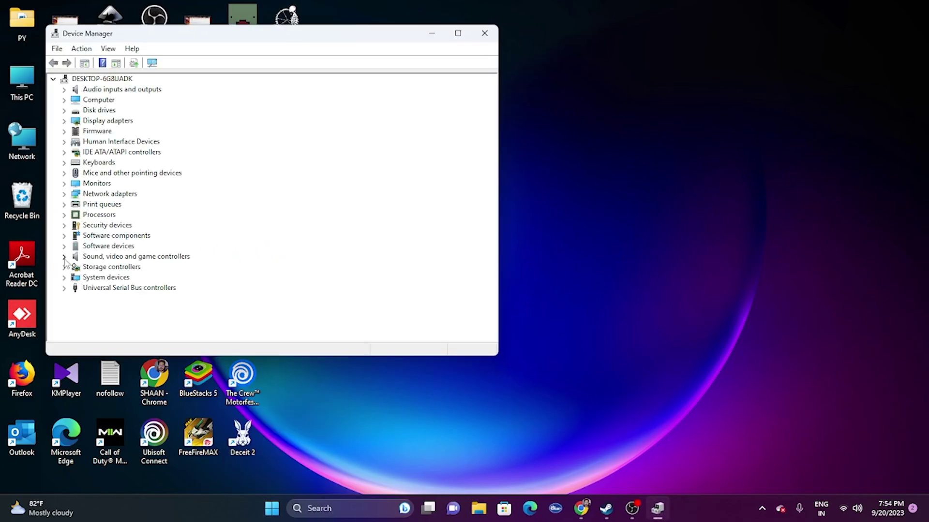
pyautogui.click(65, 256)
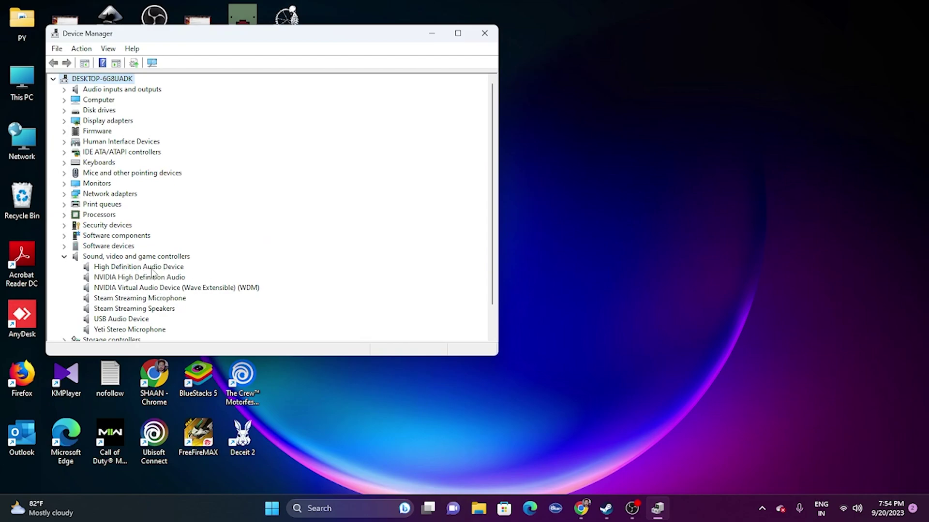
# Check the actions offered for the High Definition Audio Device, collapse the sound controllers category and close Device Manager.
pyautogui.rightClick(151, 269)
pyautogui.click(276, 251)
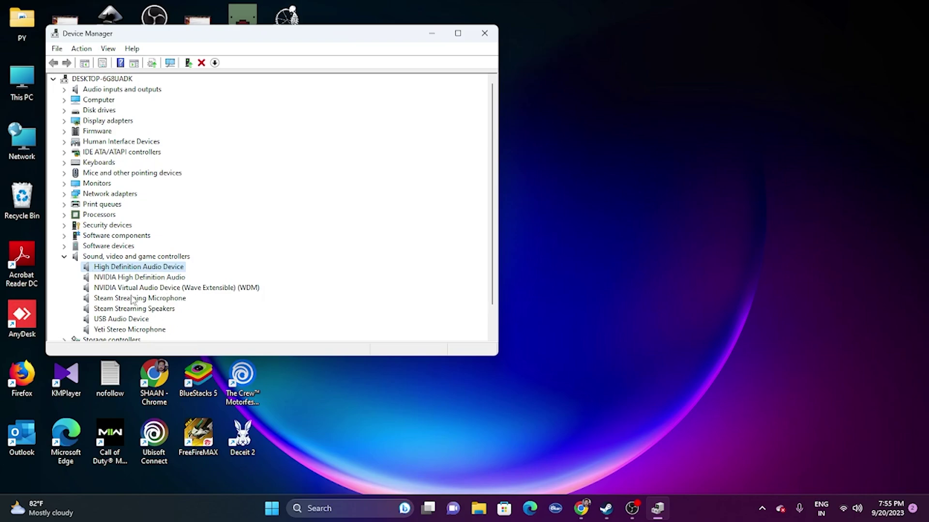
pyautogui.click(64, 257)
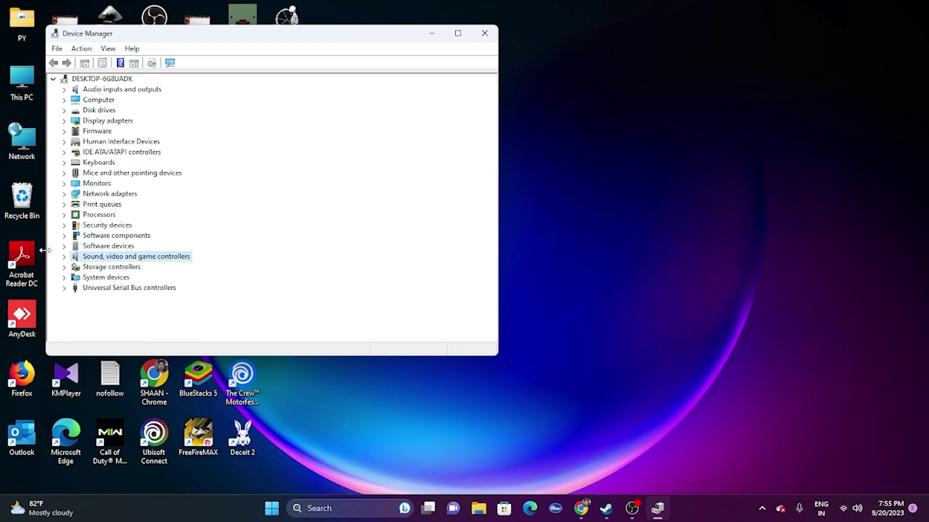
pyautogui.click(484, 34)
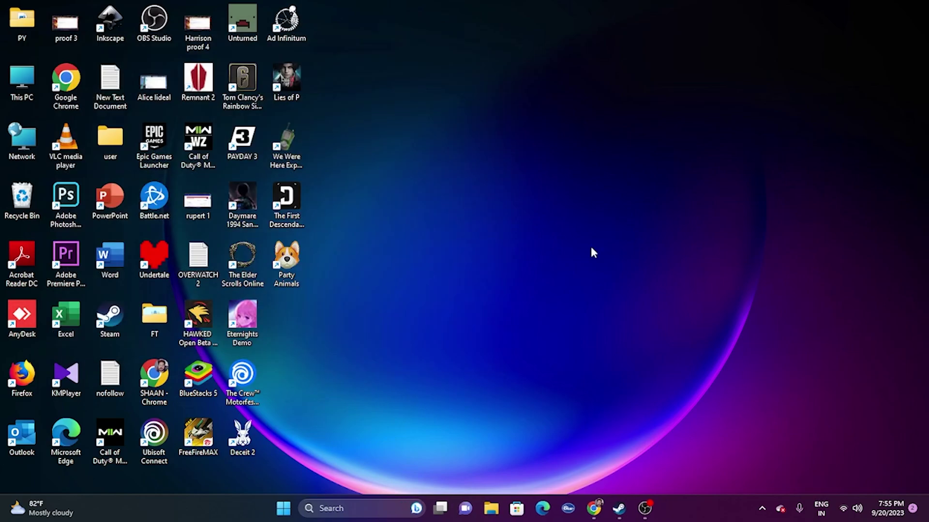
# Switch to Steam, examine the installed files options in The First Descendant Crossplay Beta's properties, and close the properties.
pyautogui.click(619, 508)
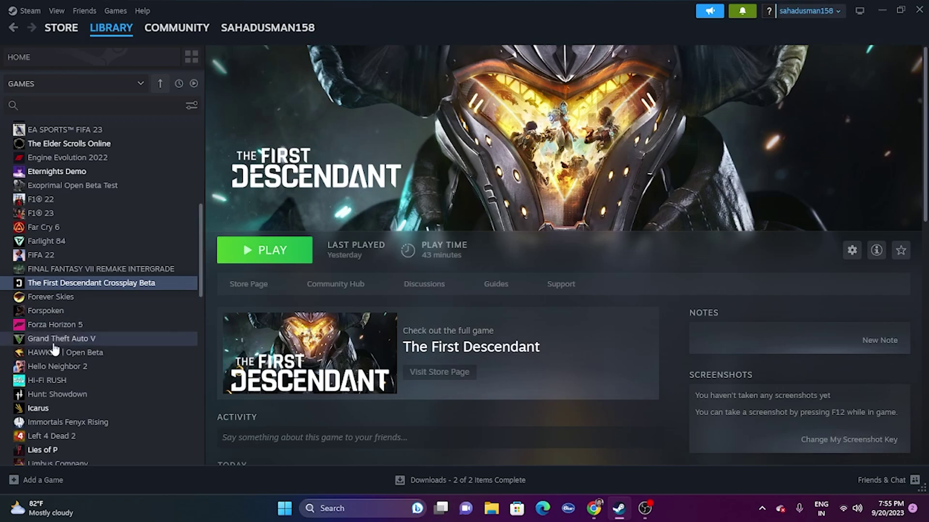
pyautogui.rightClick(126, 288)
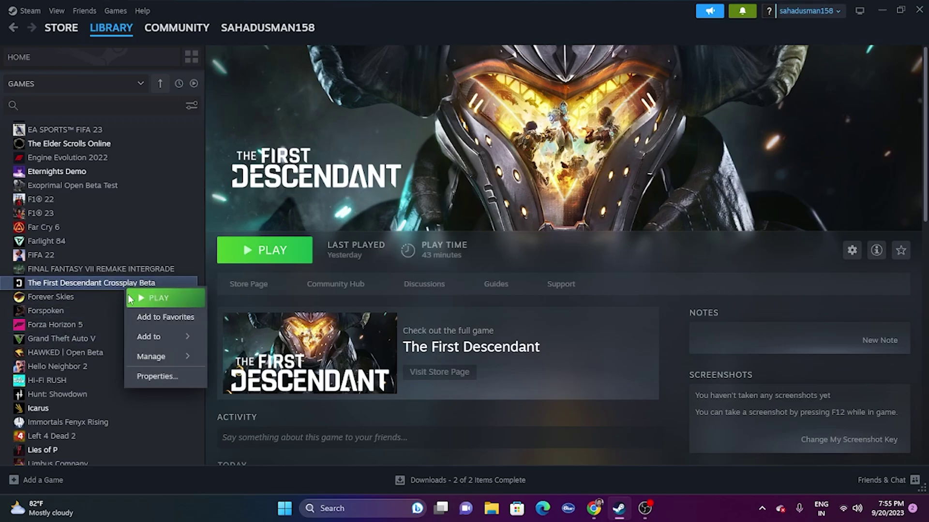
pyautogui.click(151, 377)
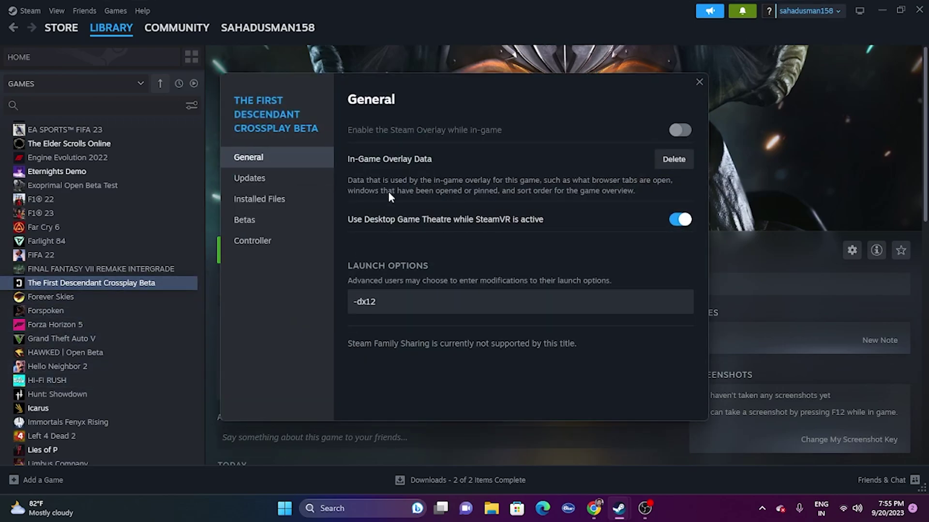
pyautogui.click(261, 199)
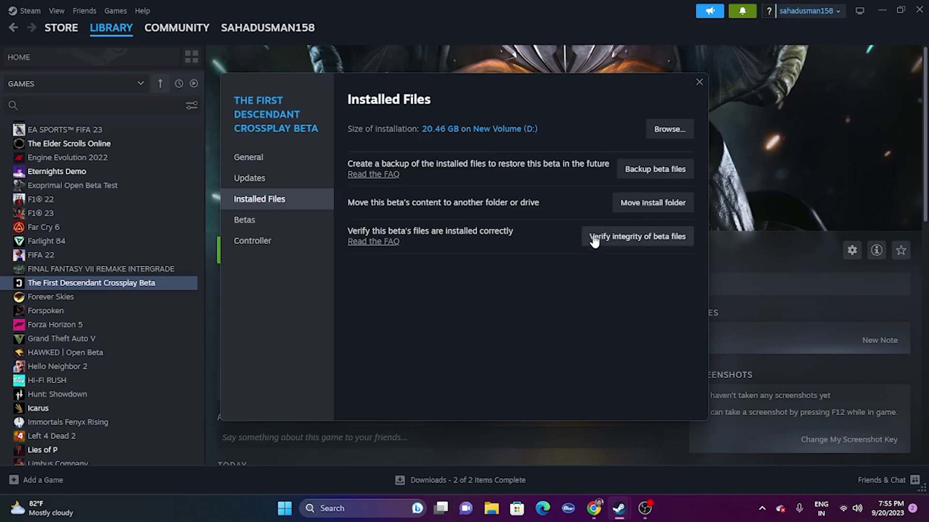
pyautogui.moveTo(560, 86); pyautogui.dragTo(686, 115)
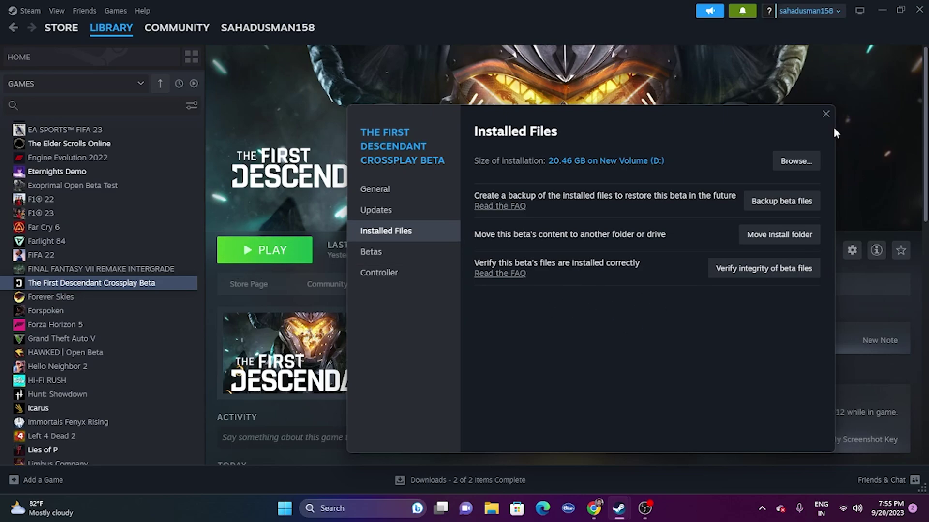
pyautogui.click(826, 114)
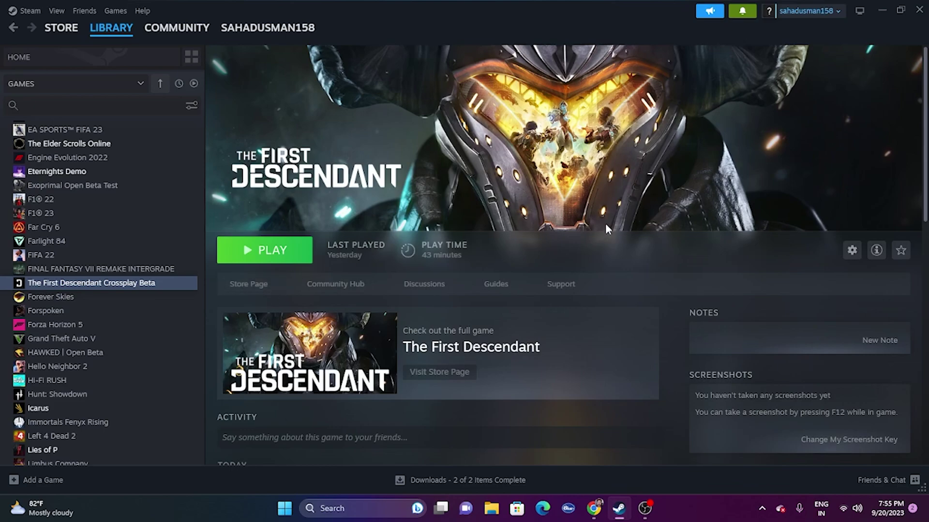